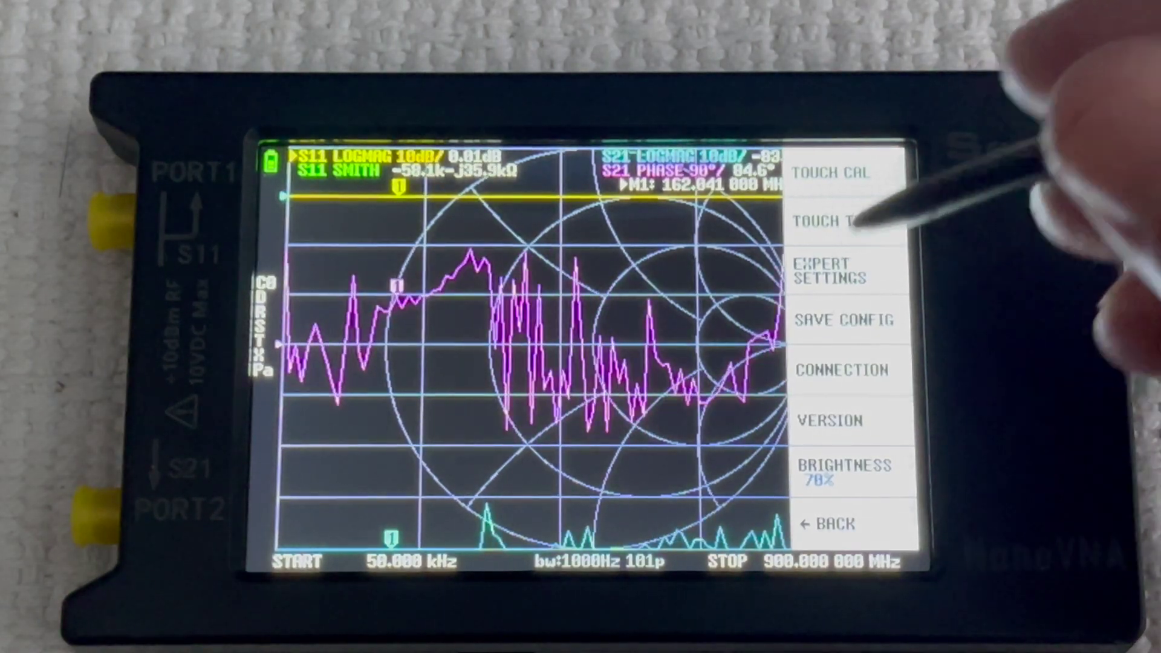
# Dump the firmware to the SD card via Expert Settings > More, naming it QWER.bin
pyautogui.click(830, 270)
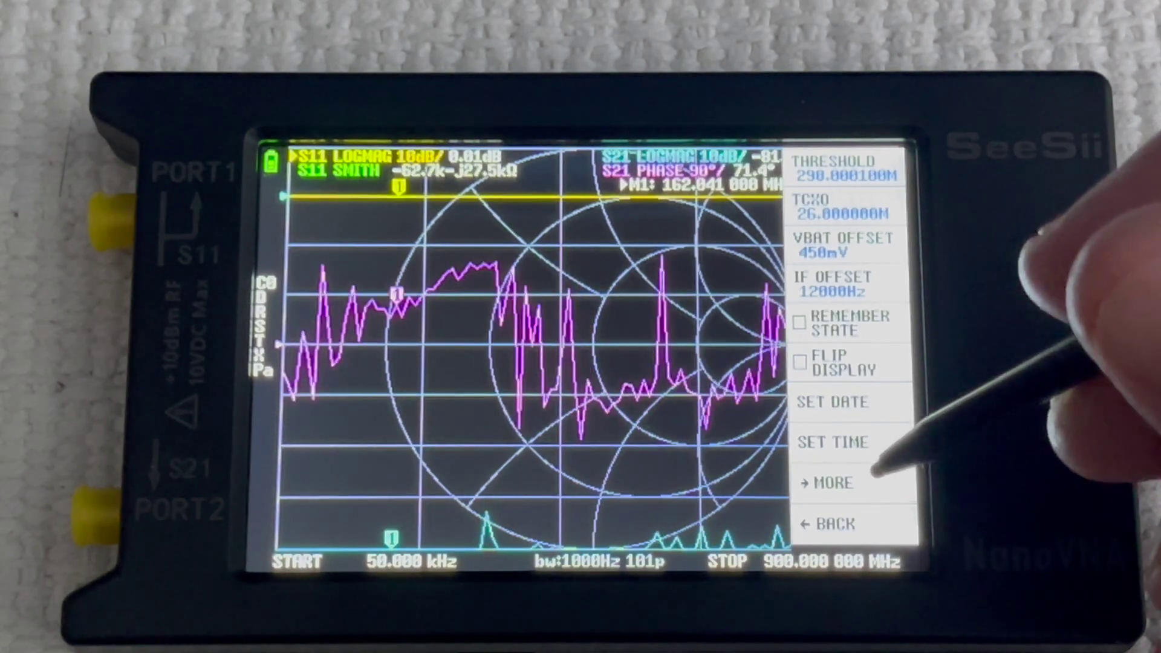
pyautogui.click(828, 483)
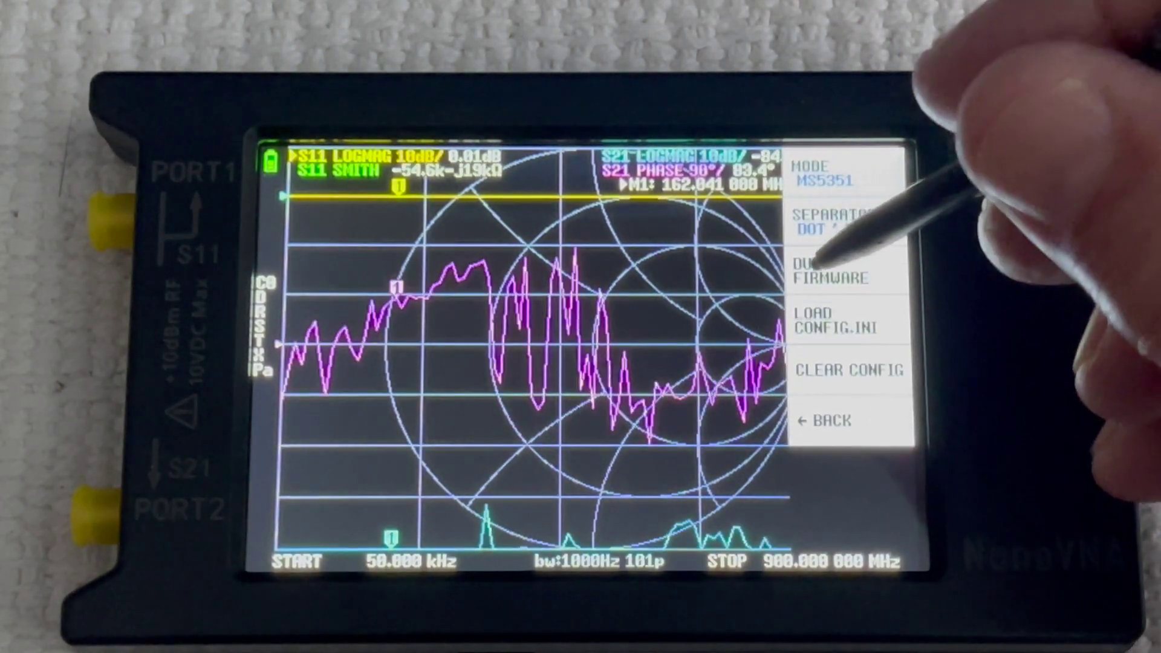
pyautogui.click(835, 270)
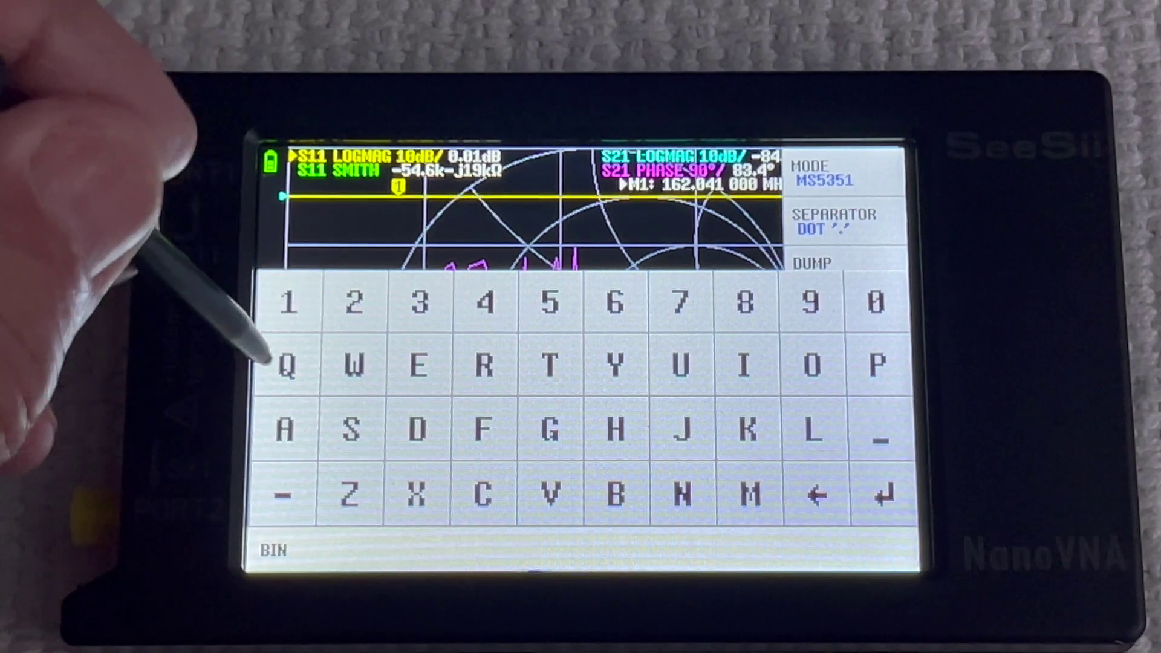
pyautogui.click(286, 366)
pyautogui.click(354, 366)
pyautogui.click(418, 366)
pyautogui.click(484, 366)
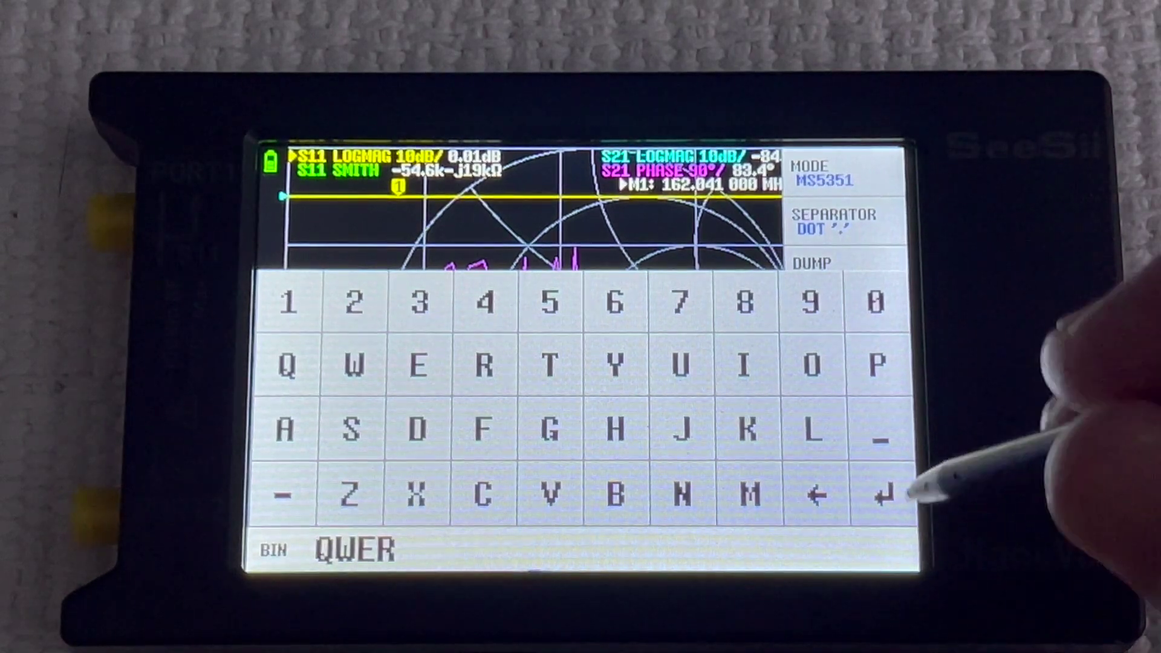
pyautogui.click(881, 494)
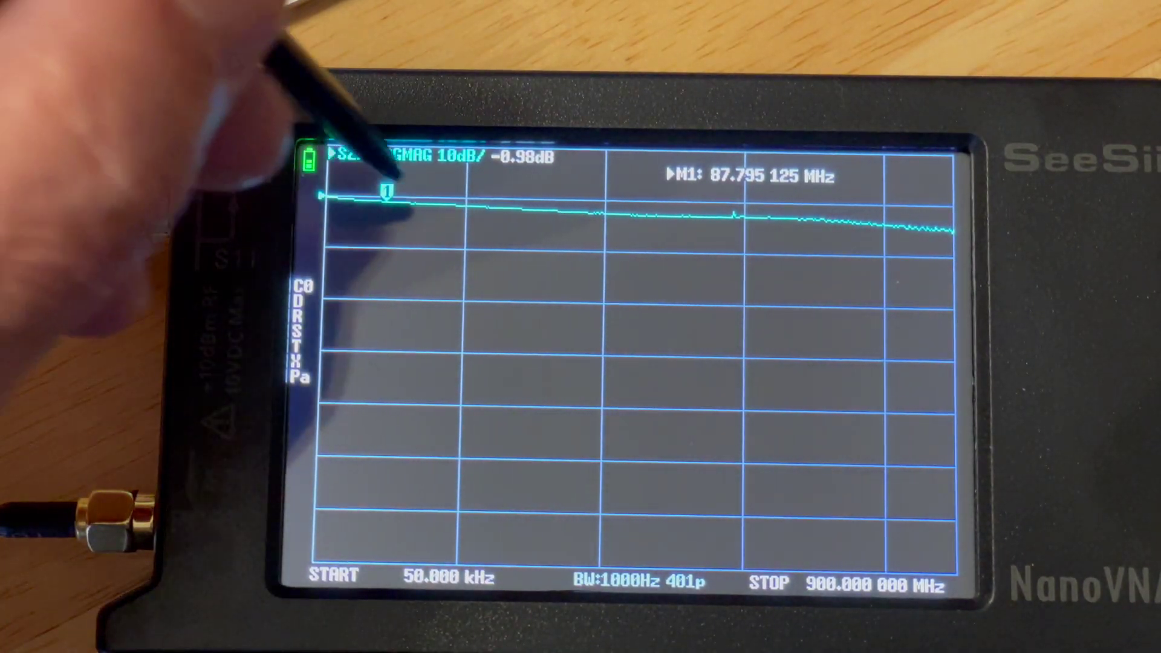
# Drag marker M1 along the S21 trace to 461.274 MHz
pyautogui.moveTo(387, 193)
pyautogui.mouseDown()
pyautogui.moveTo(670, 208)
pyautogui.moveTo(647, 205)
pyautogui.mouseUp()
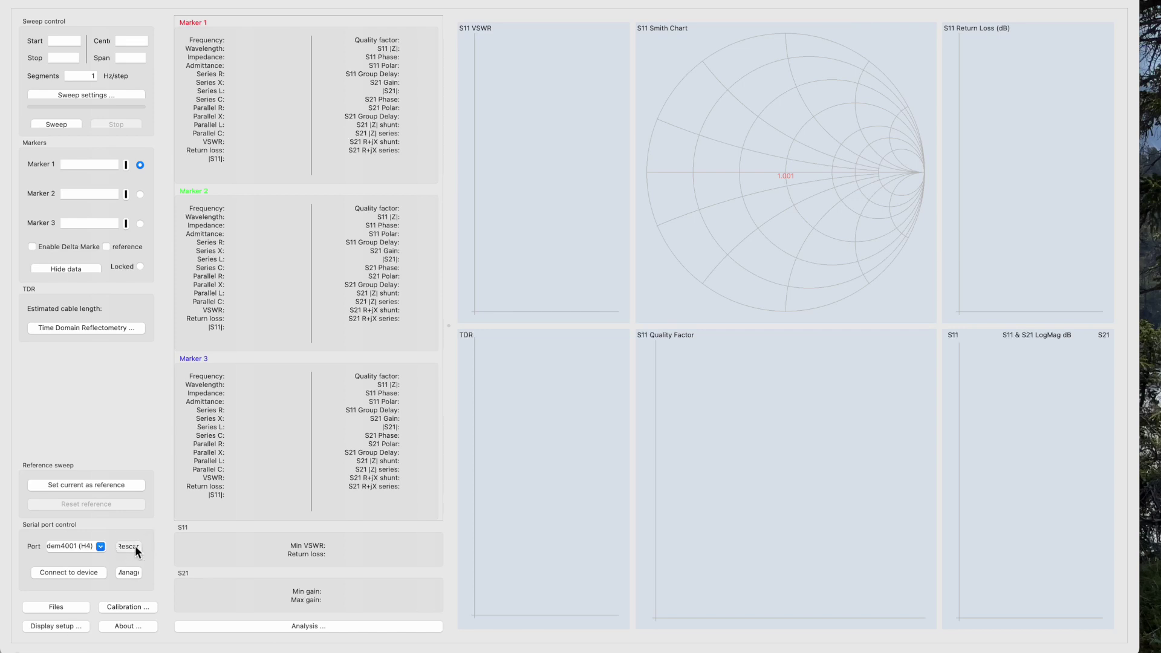
# Connect to the NanoVNA and load its 50 kHz–900 MHz sweep into all charts
pyautogui.click(75, 574)
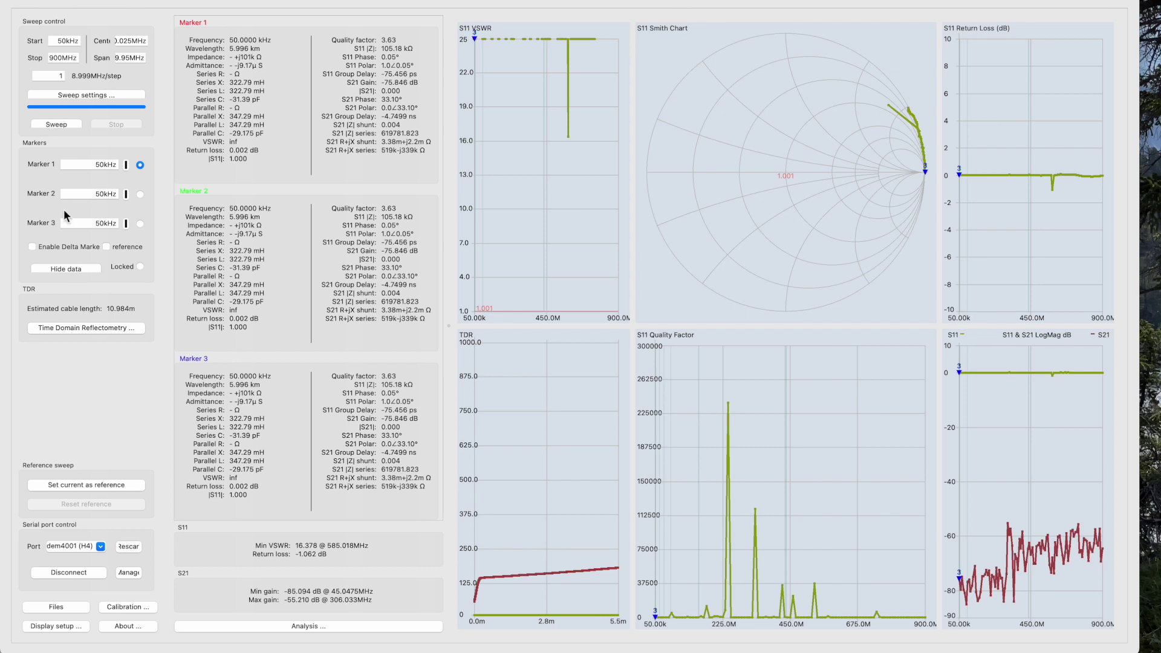
pyautogui.click(127, 607)
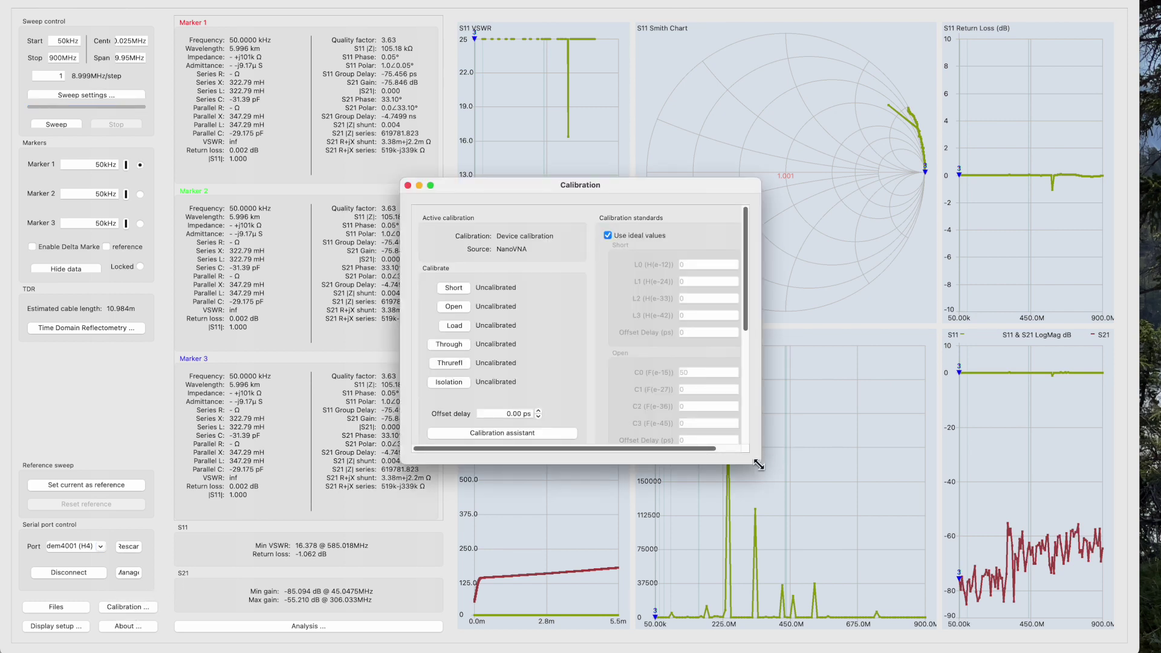
# Enlarge the Calibration window and start the calibration assistant past its introduction
pyautogui.moveTo(753, 456); pyautogui.dragTo(925, 594)
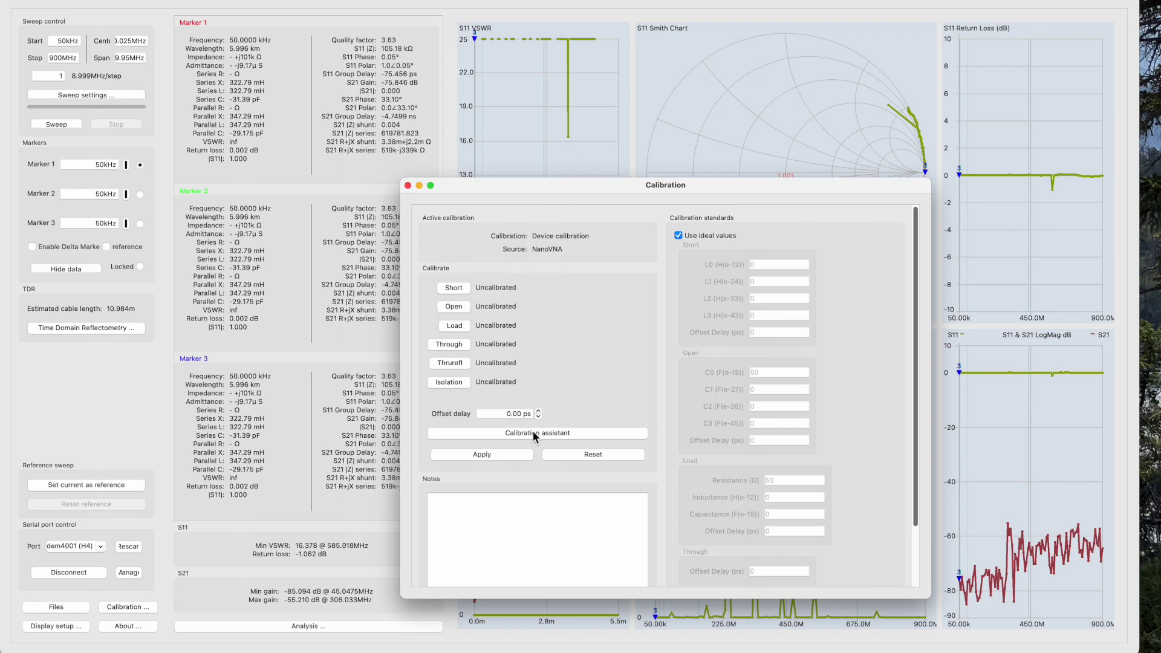
pyautogui.click(540, 435)
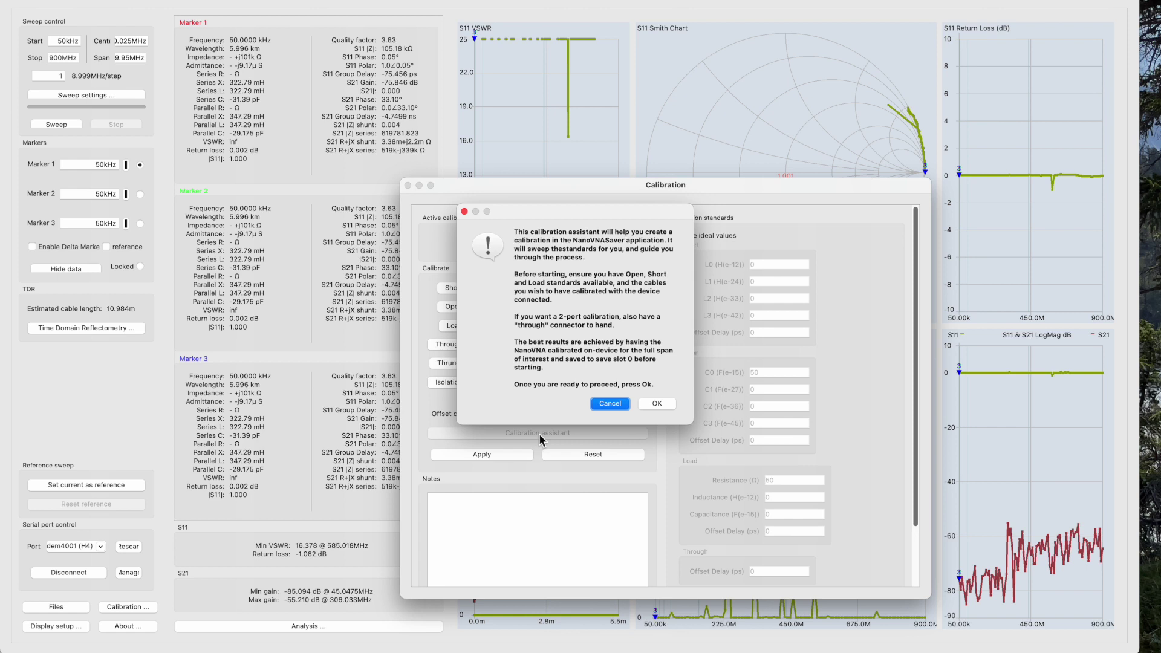
pyautogui.click(658, 404)
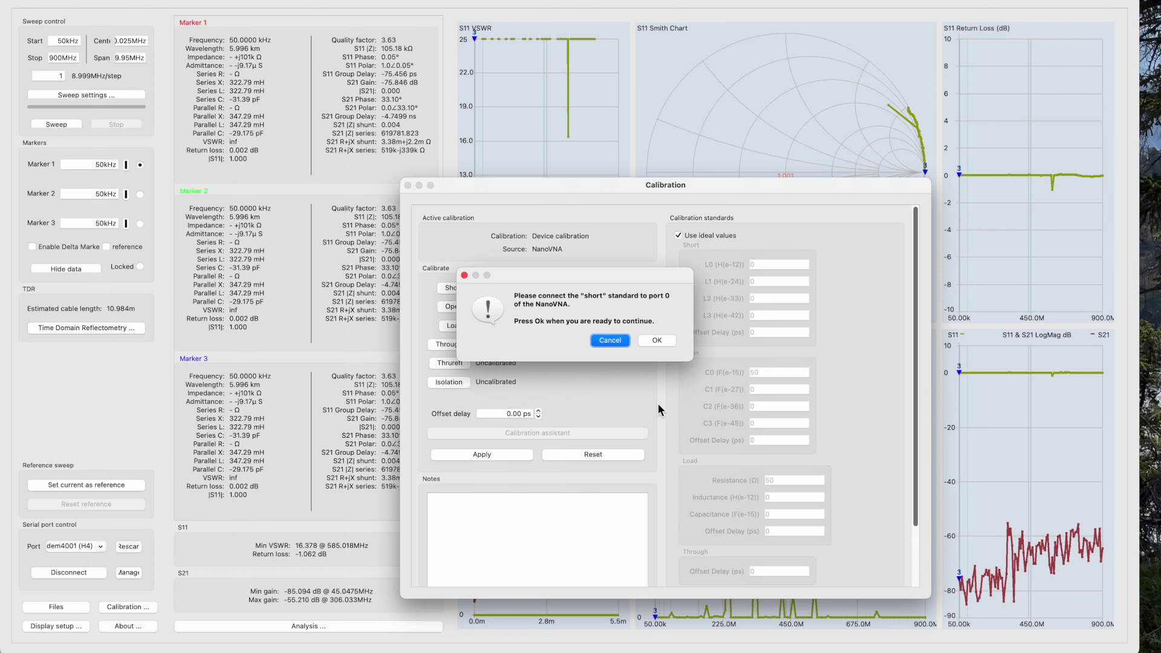
# Measure the short standard on port 0 at 101 points
pyautogui.click(657, 340)
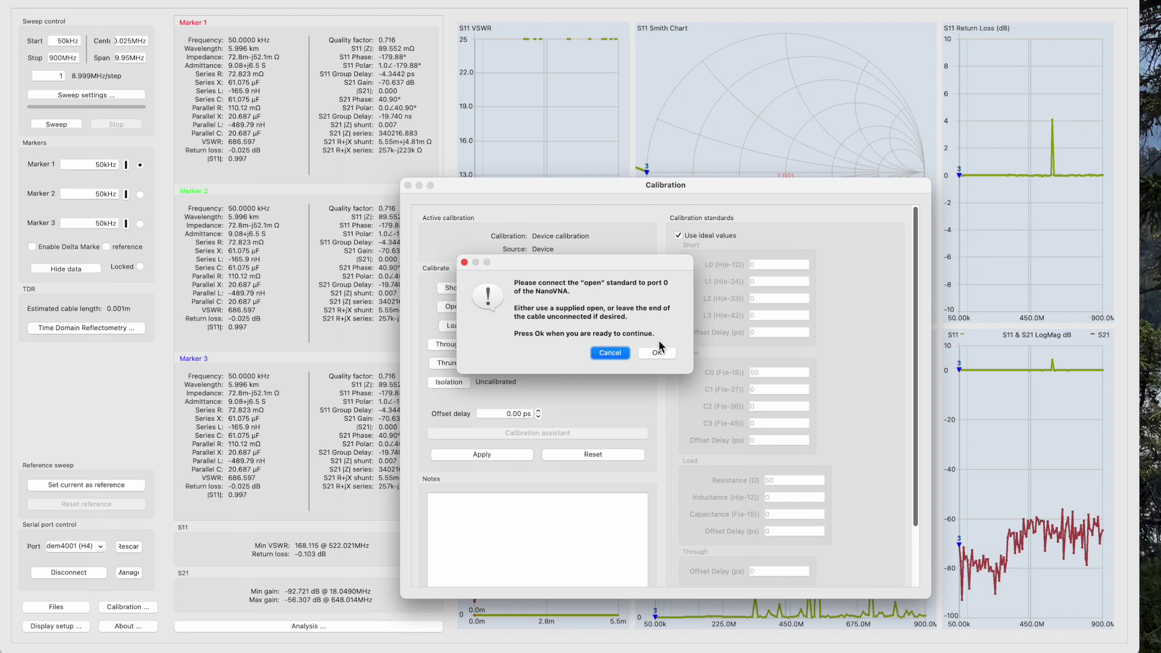
# Measure the open and load standards on port 0, completing the 1-port steps
pyautogui.click(659, 352)
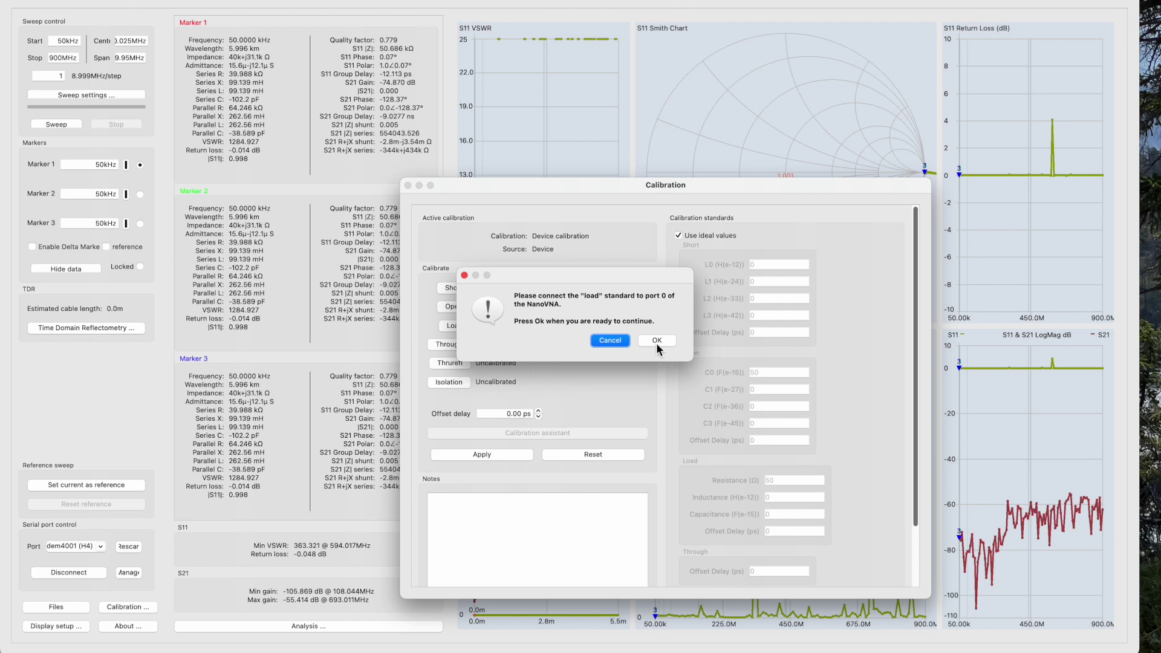
pyautogui.click(658, 340)
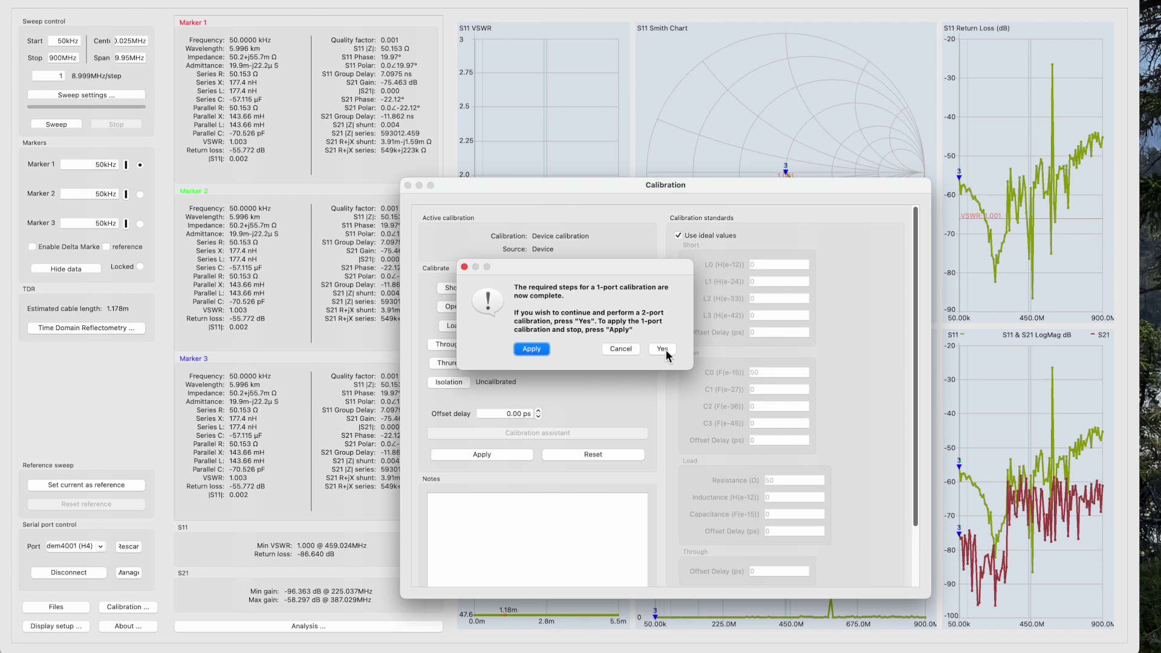
# Continue to 2-port calibration and measure isolation with the load standards connected
pyautogui.click(664, 350)
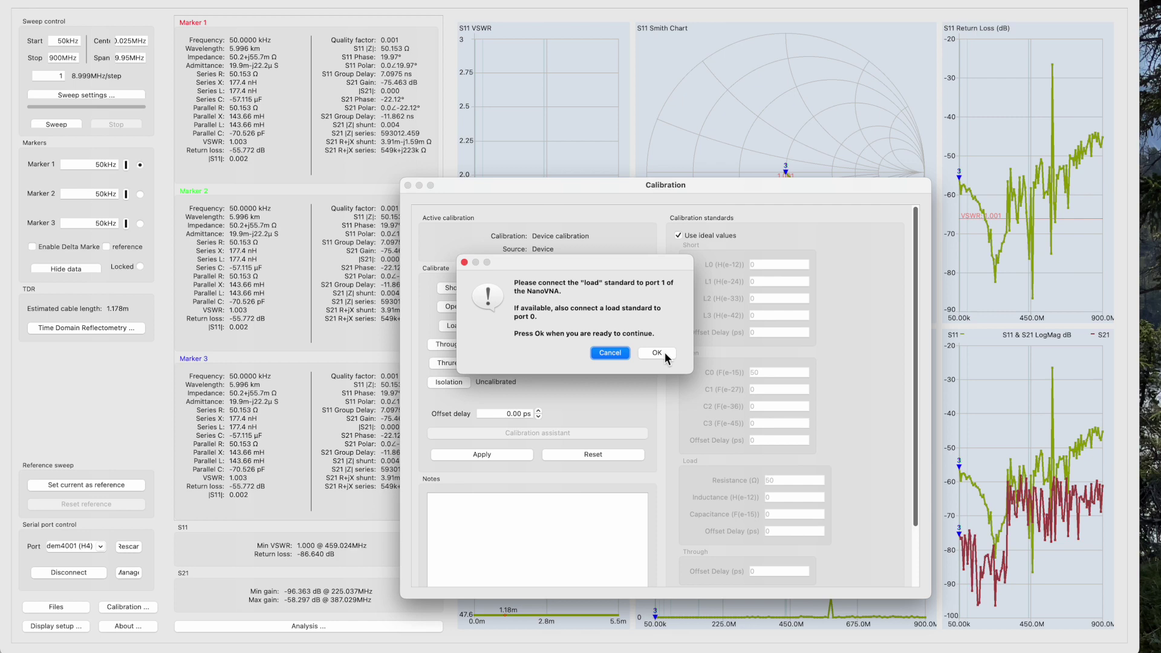
pyautogui.click(666, 352)
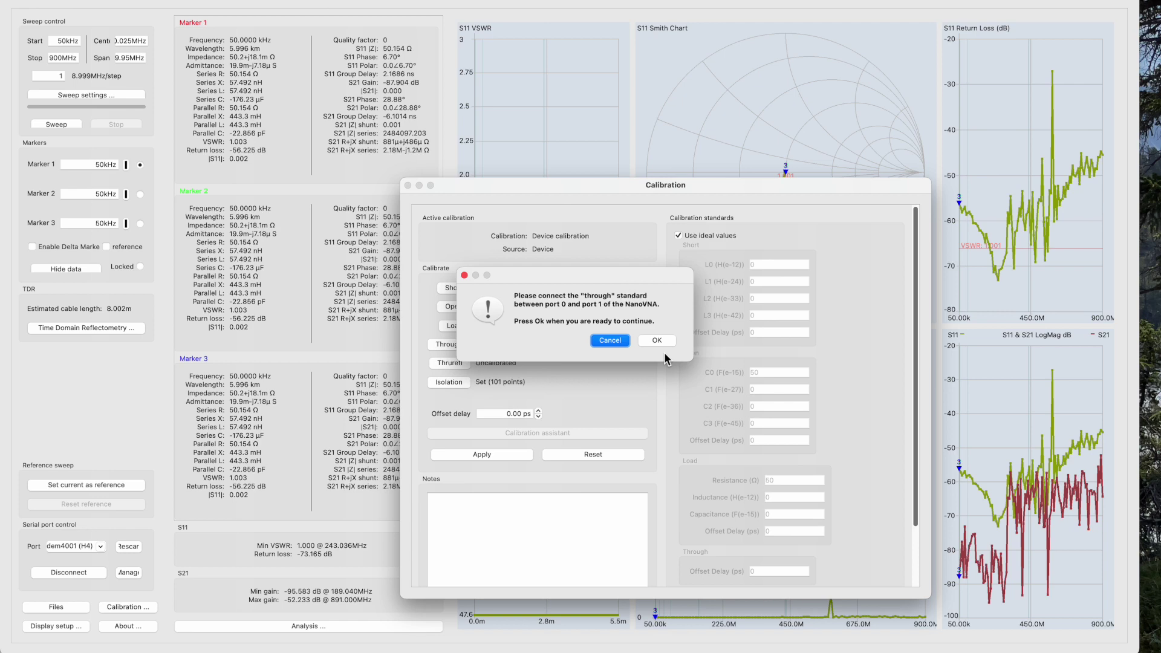
# Measure the through standard between ports 0 and 1, then apply the calibration
pyautogui.click(657, 340)
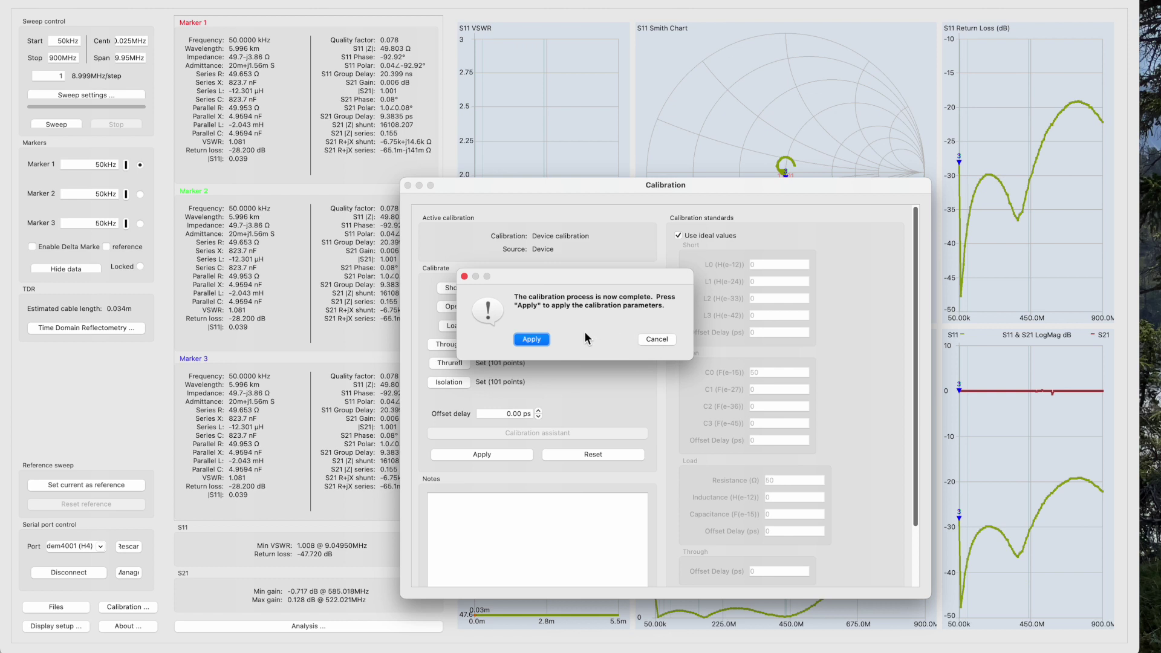
pyautogui.click(524, 340)
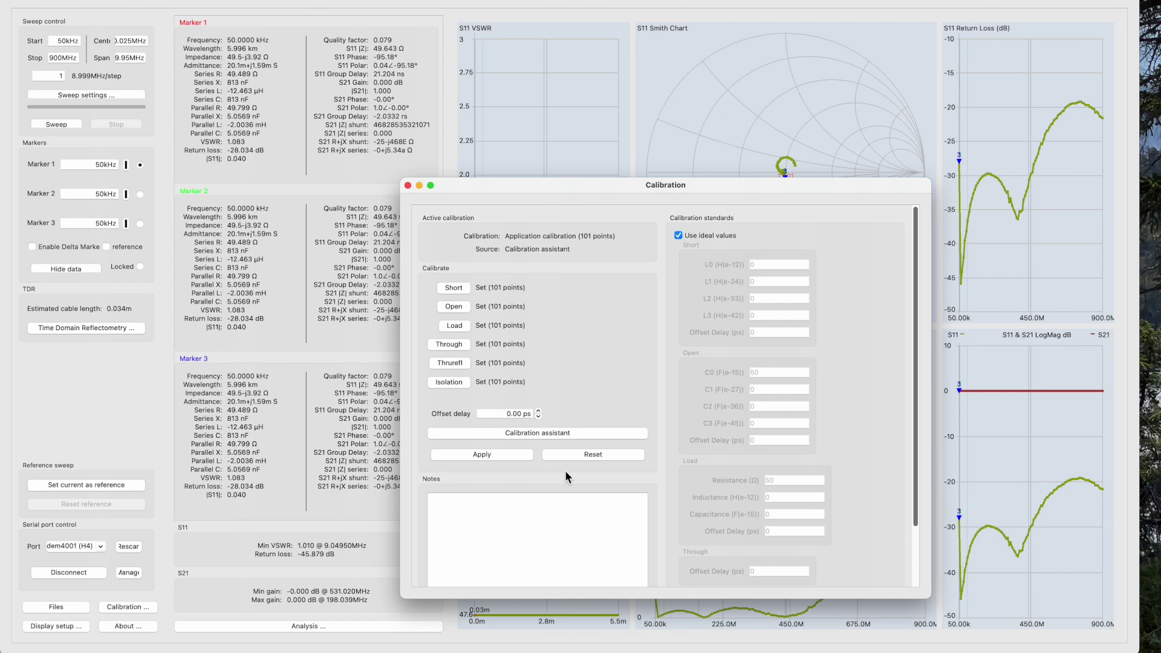
pyautogui.scroll(-3, 566, 472)
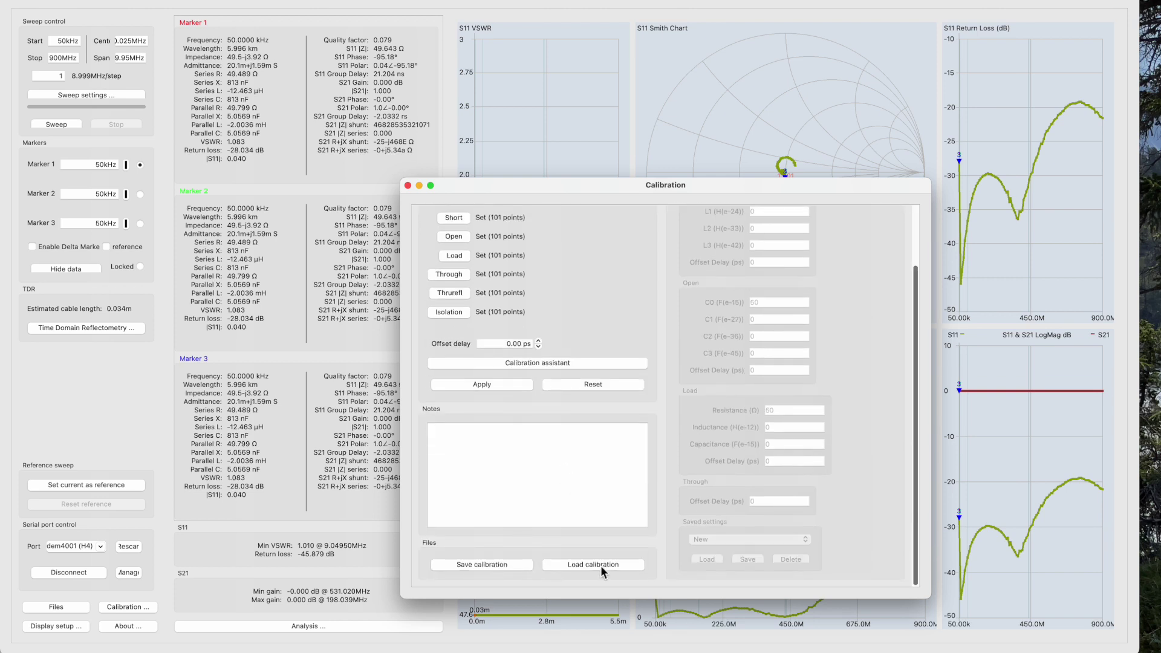
# Name the calibration file '50khz to 900 Mhz Calibration Files' with Desktop as destination
pyautogui.click(481, 565)
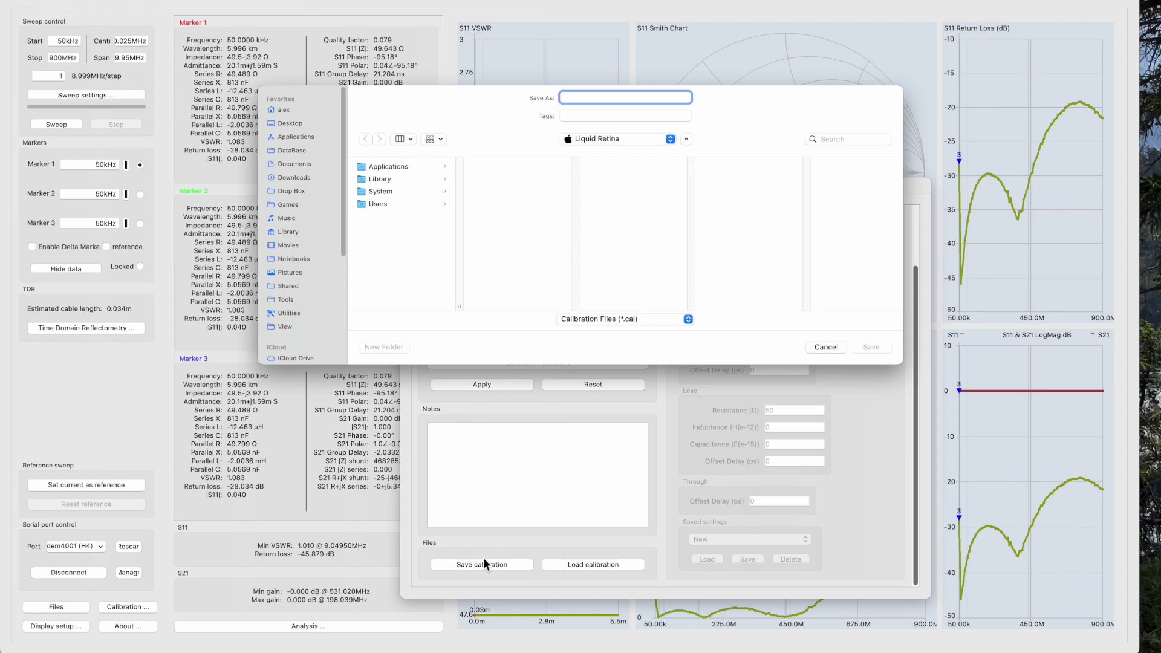
pyautogui.write('50')
pyautogui.write('kH')
pyautogui.write('zt')
pyautogui.write('o')
pyautogui.write('900 M')
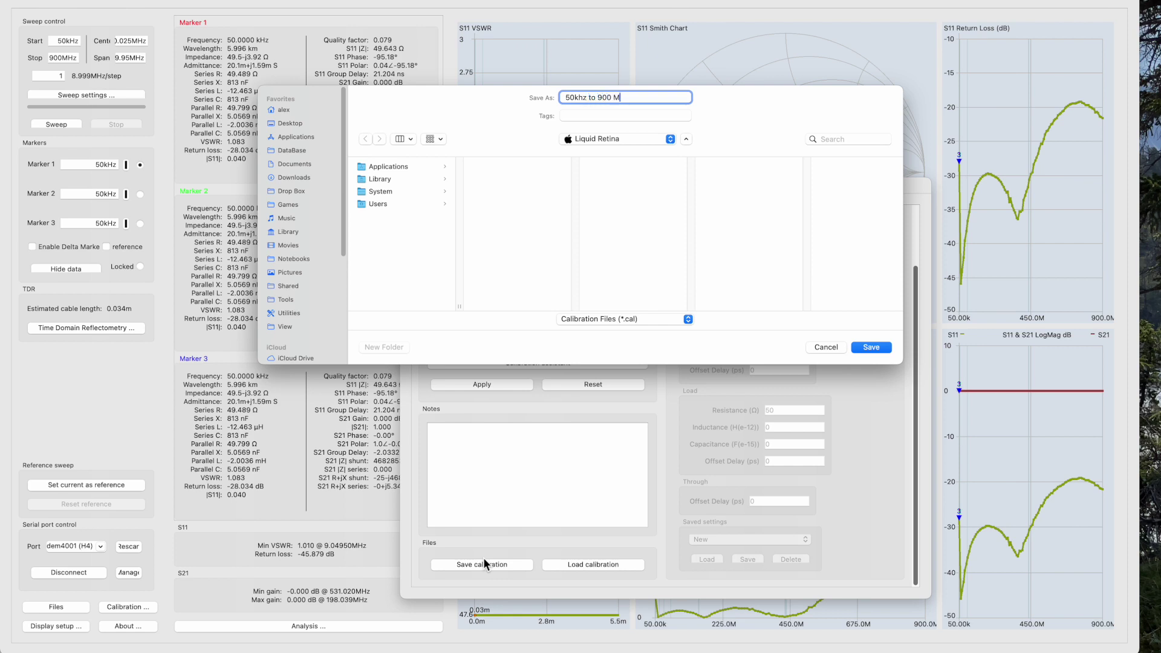
pyautogui.write('H')
pyautogui.write('z')
pyautogui.write(' Calibration')
pyautogui.write(' F')
pyautogui.write('ile')
pyautogui.write('s')
pyautogui.click(290, 124)
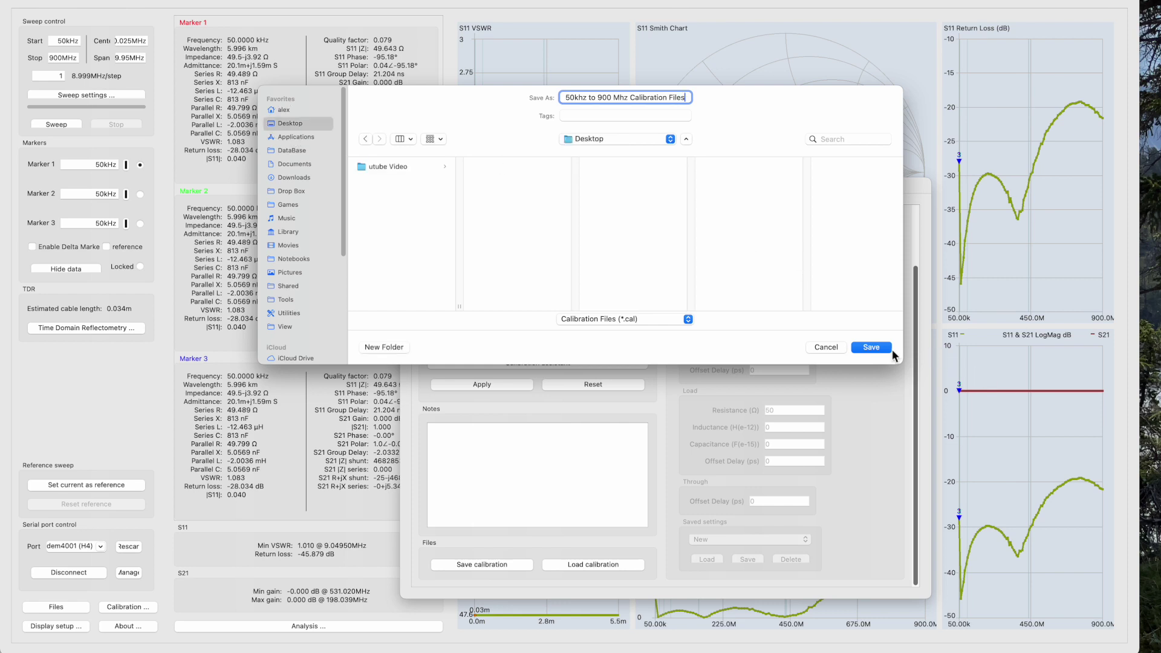
# Save the calibration file to the Desktop and close the Calibration window
pyautogui.click(872, 348)
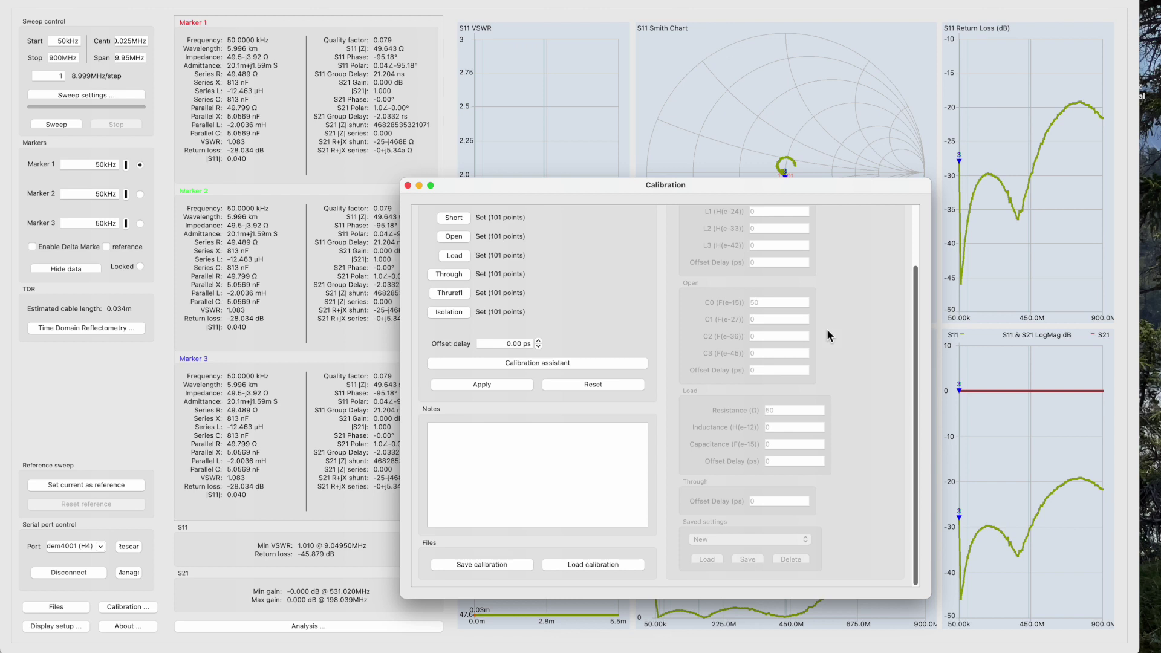
pyautogui.click(408, 185)
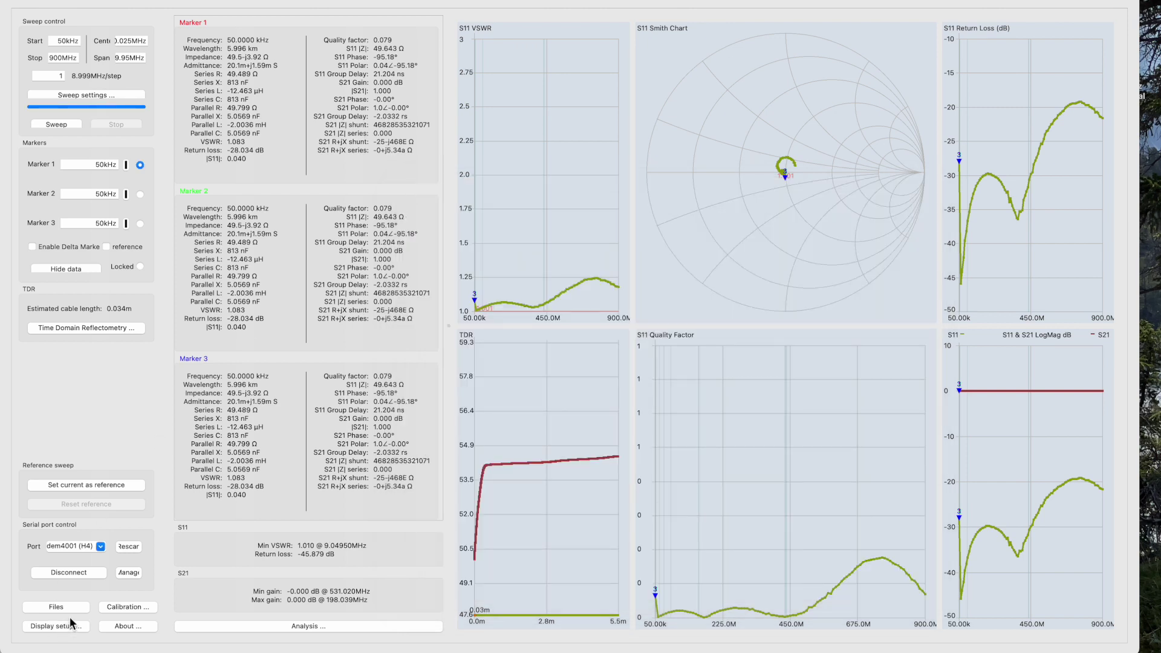
pyautogui.click(129, 573)
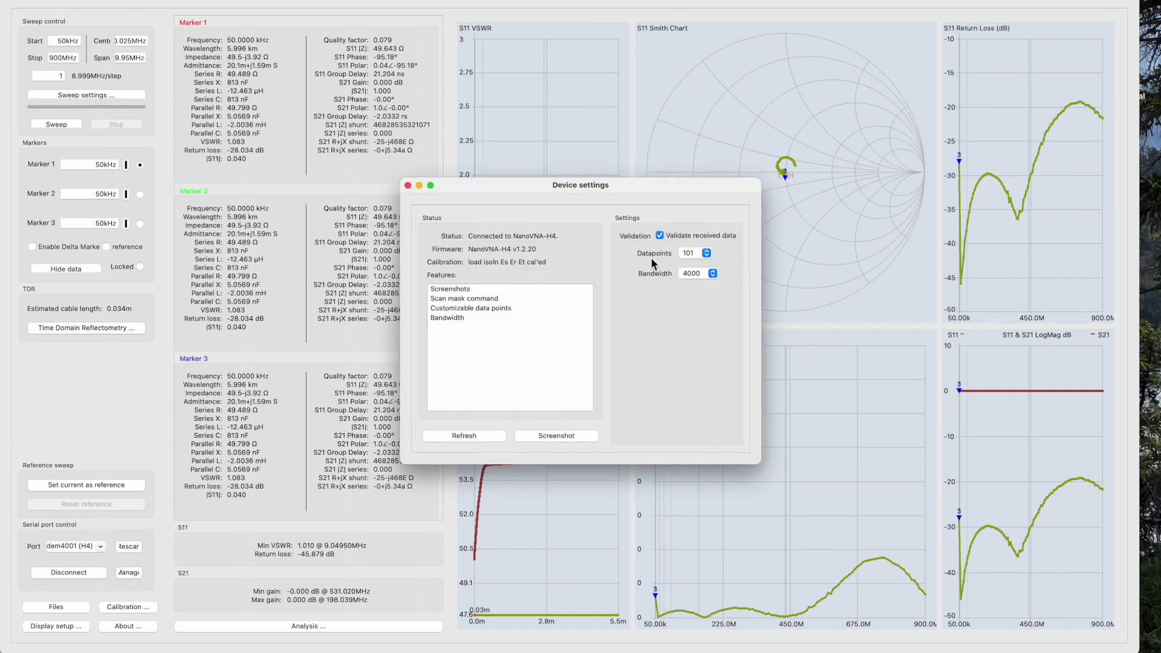
# Set the sweep to 401 datapoints (2.250MHz step), close device settings, and reopen calibration
pyautogui.click(707, 255)
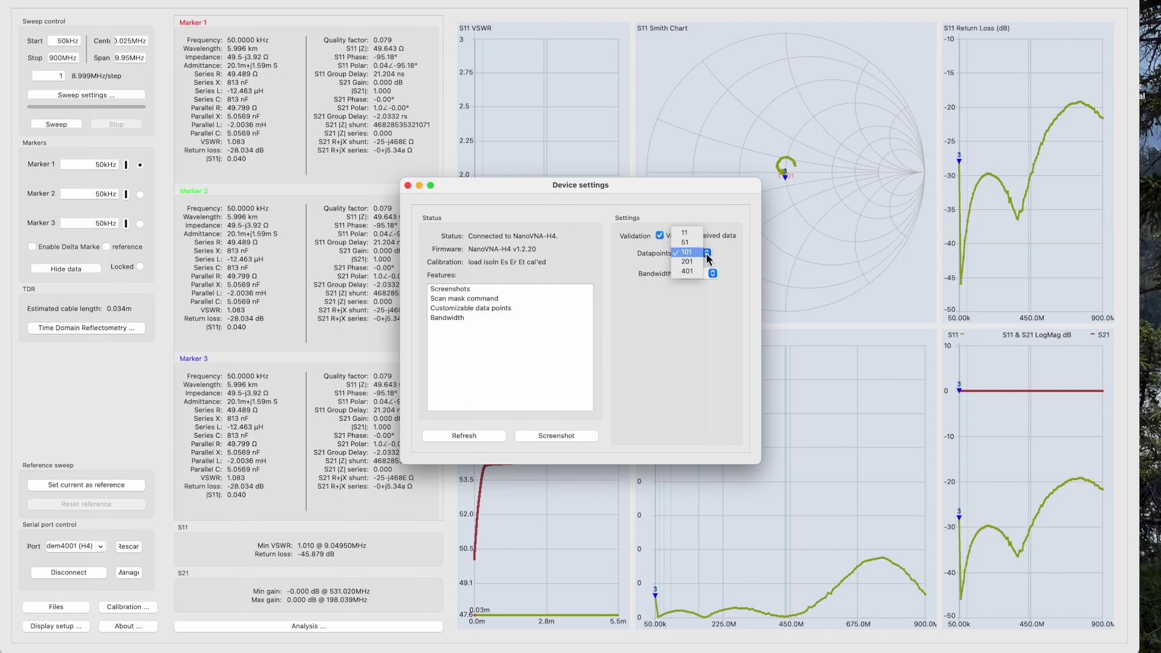
pyautogui.click(690, 271)
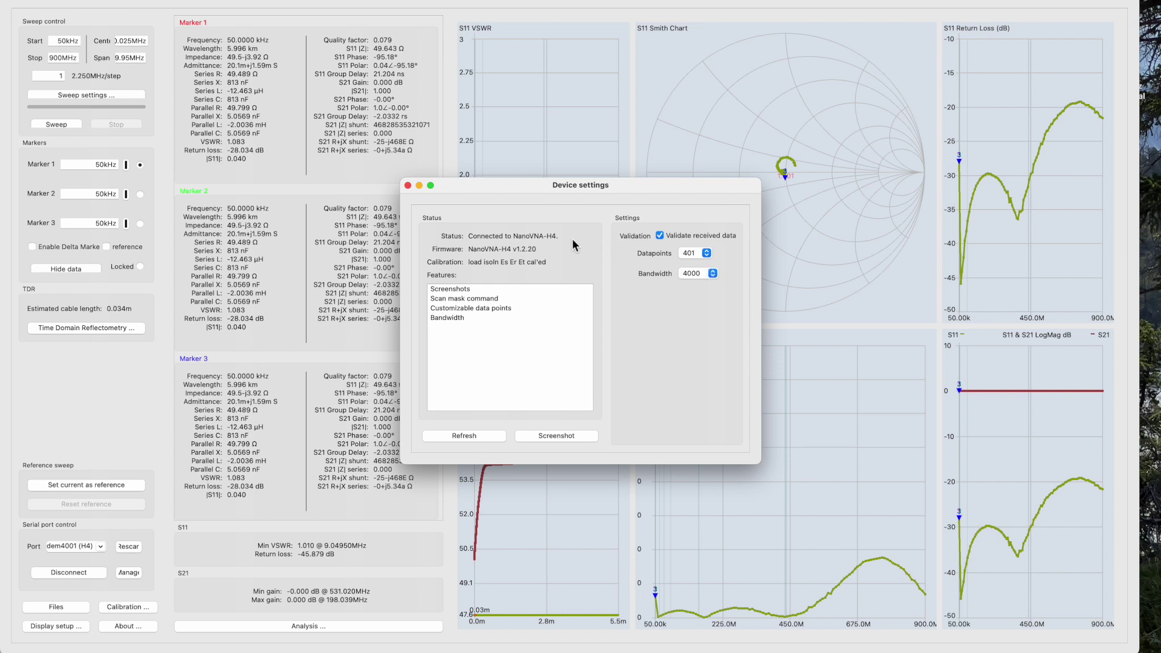
pyautogui.click(409, 185)
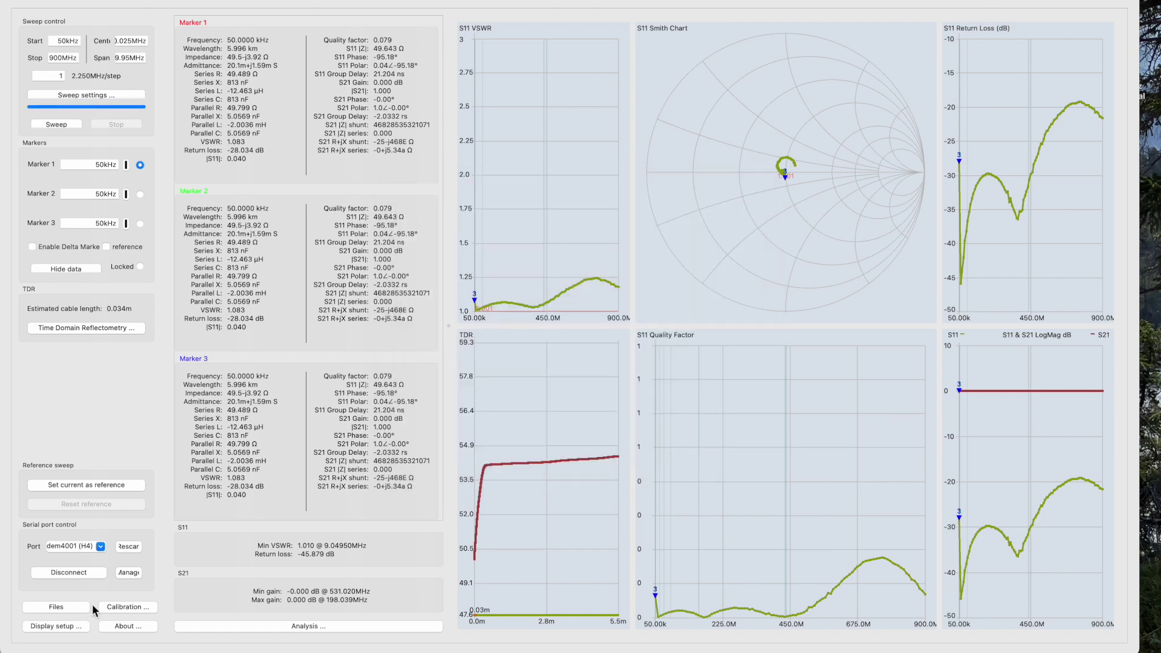
pyautogui.click(122, 606)
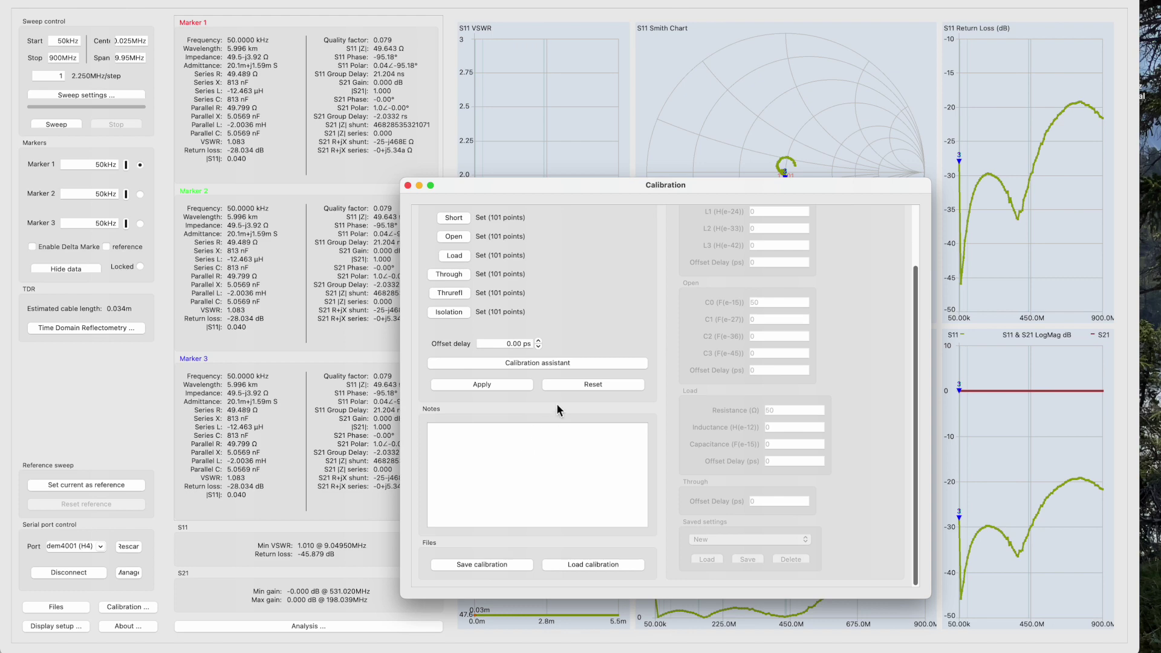
# Relaunch the calibration assistant and accept its introduction to reach the port 0 short prompt
pyautogui.click(545, 363)
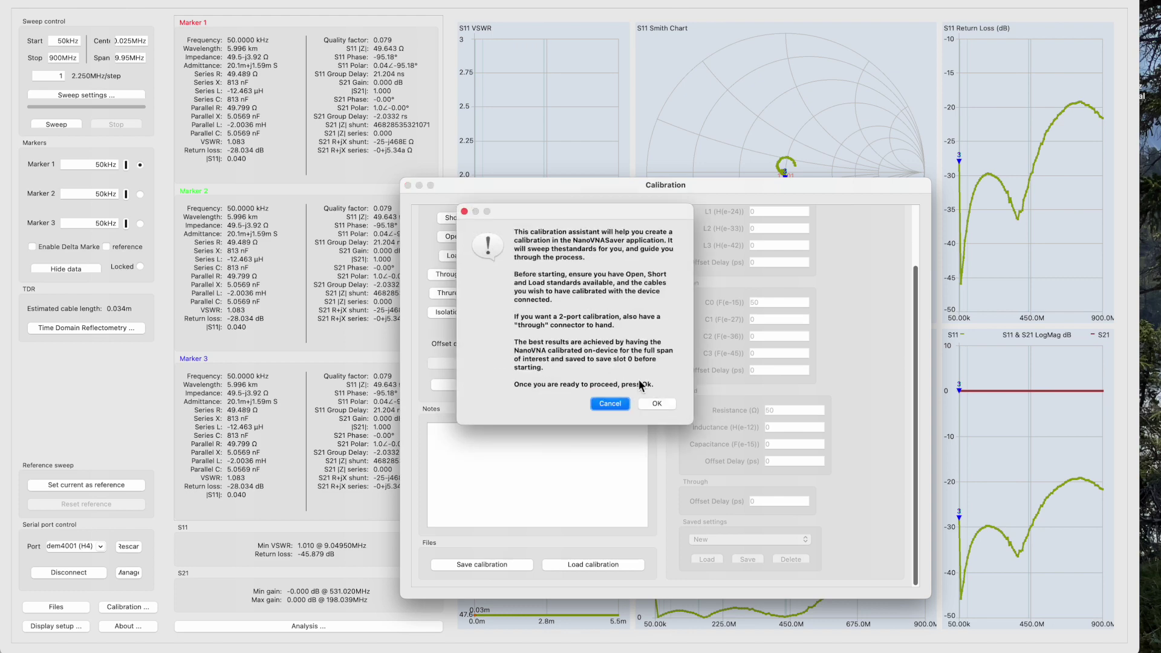
pyautogui.click(660, 406)
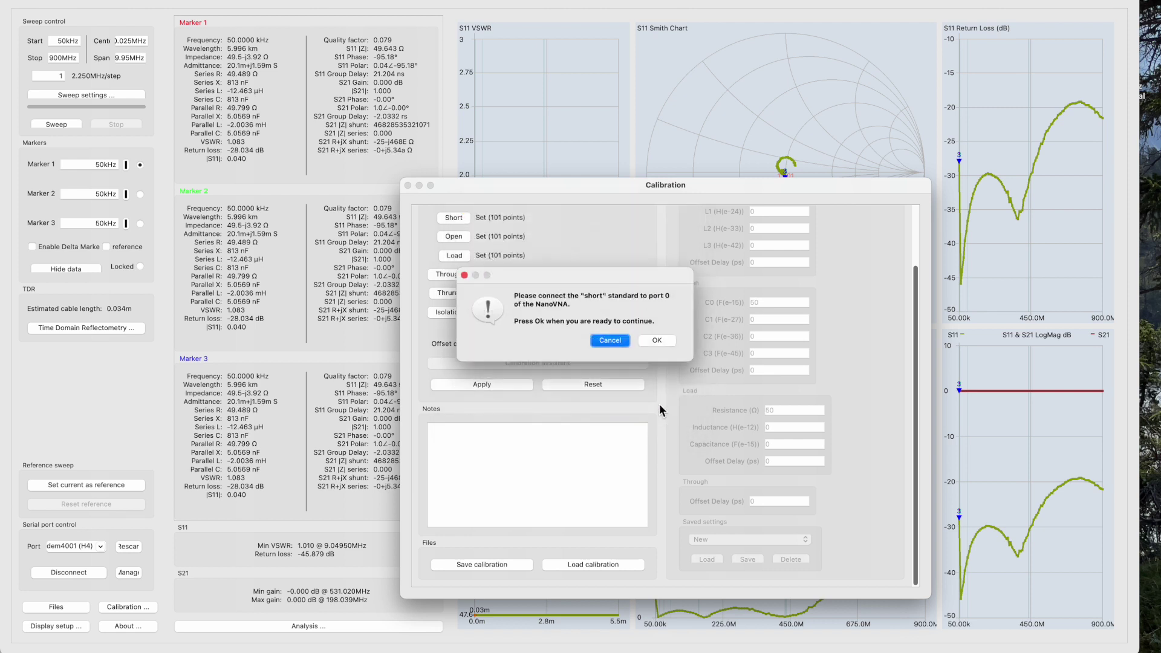